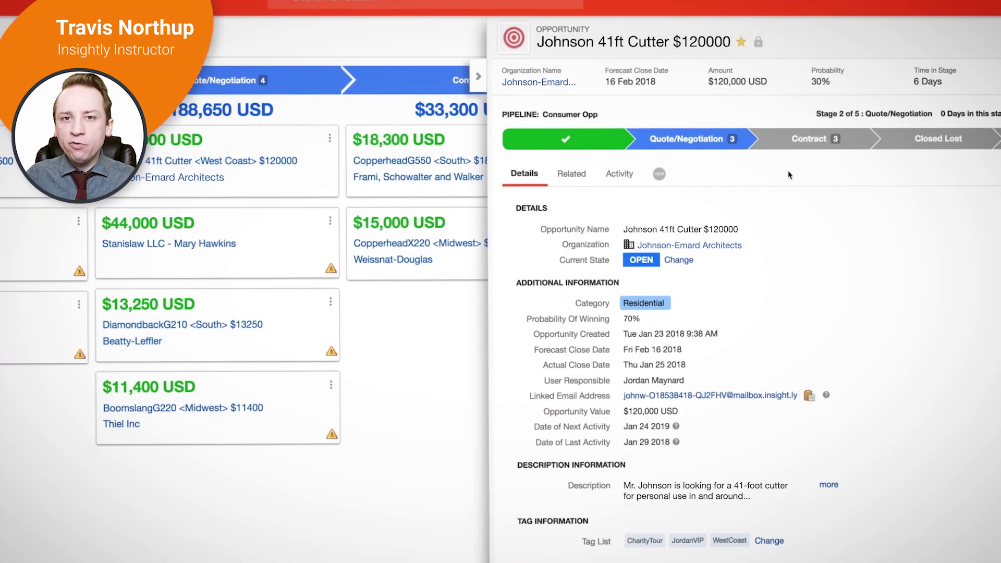
Advance the Johnson 41ft Cutter opportunity to Contract, then move the $120,000 deal to Closed Won.
left_click(809, 138)
left_click(609, 175)
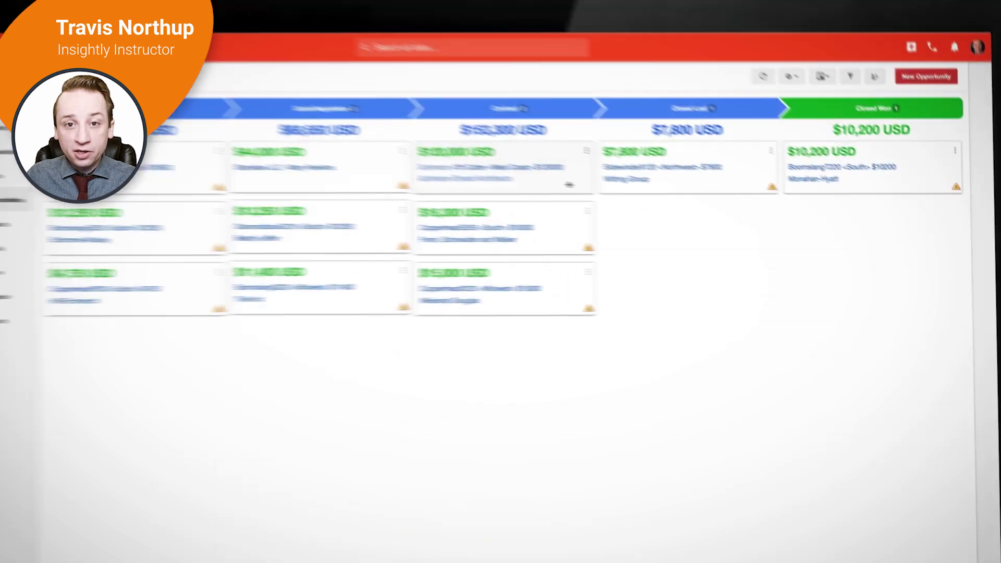
left_click_drag(569, 185, 897, 209)
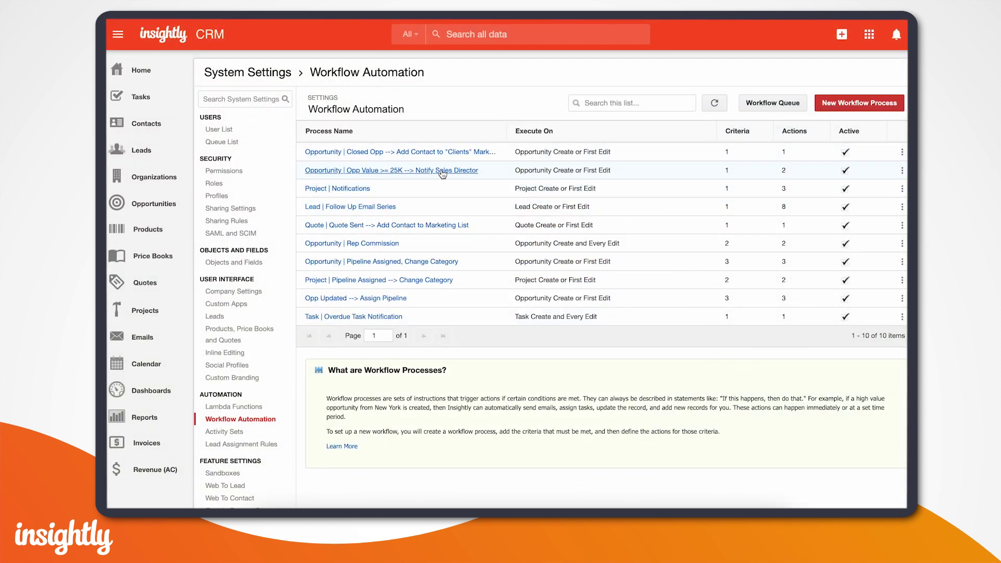
left_click(390, 172)
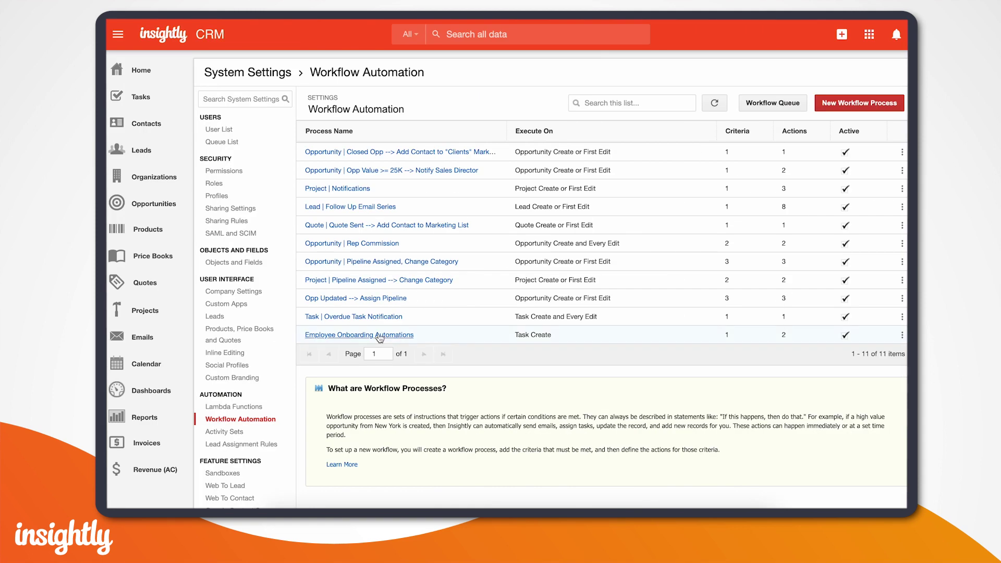
left_click(392, 340)
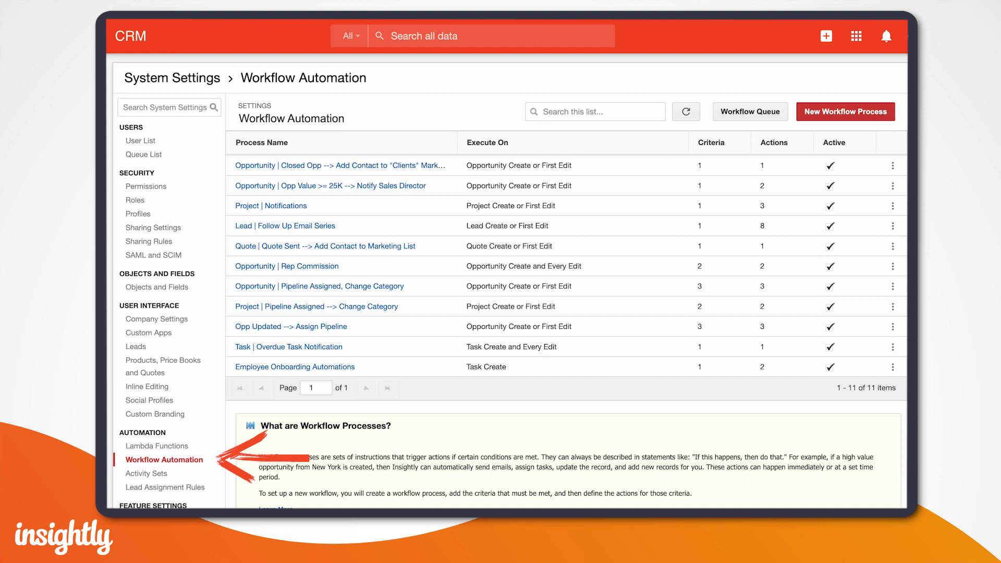
Create a New Lead workflow process described as 'This is what should happen when a new Lead is created, yo!'.
left_click(818, 112)
left_click(405, 163)
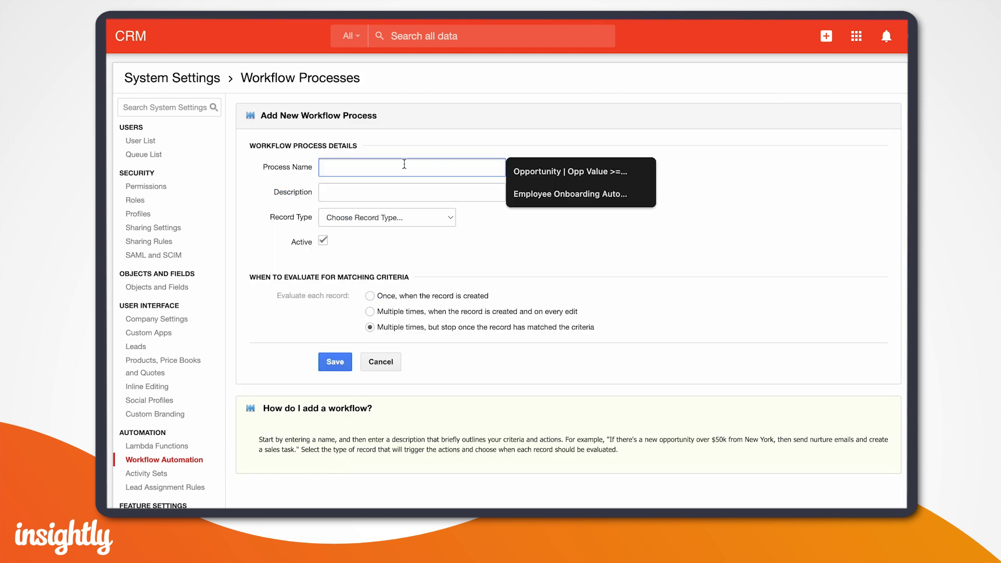
type("New Lead")
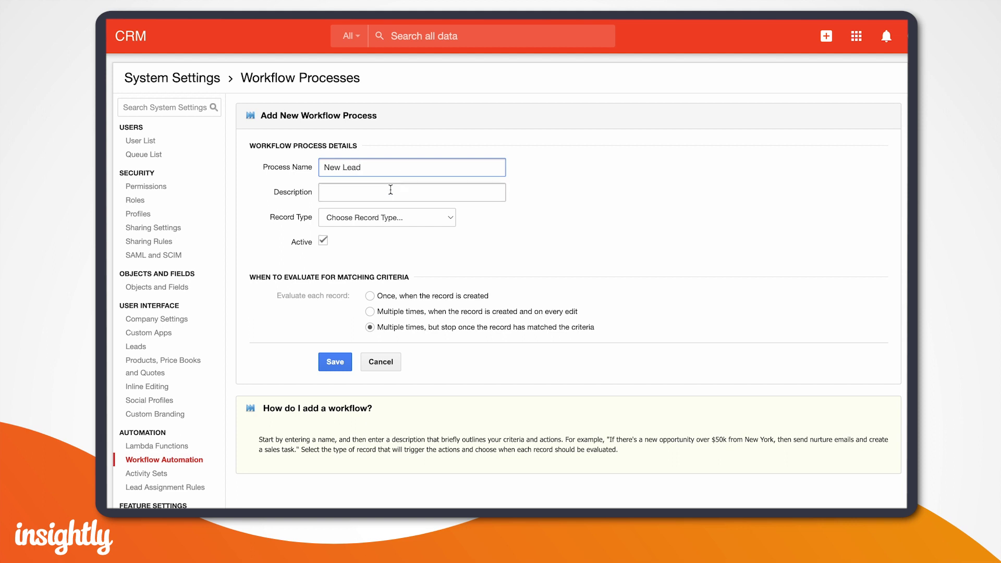
left_click(389, 192)
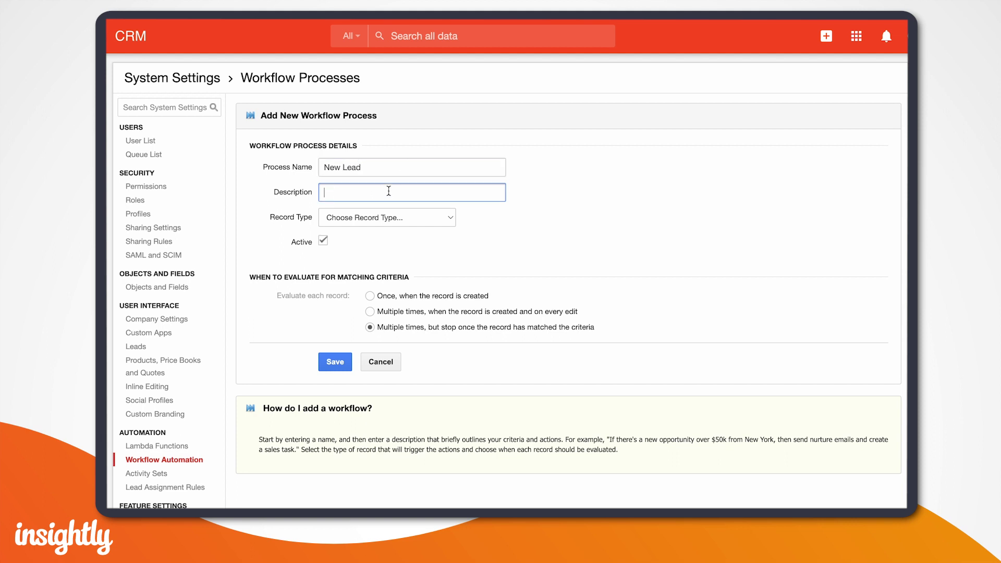
type("This is what should hap")
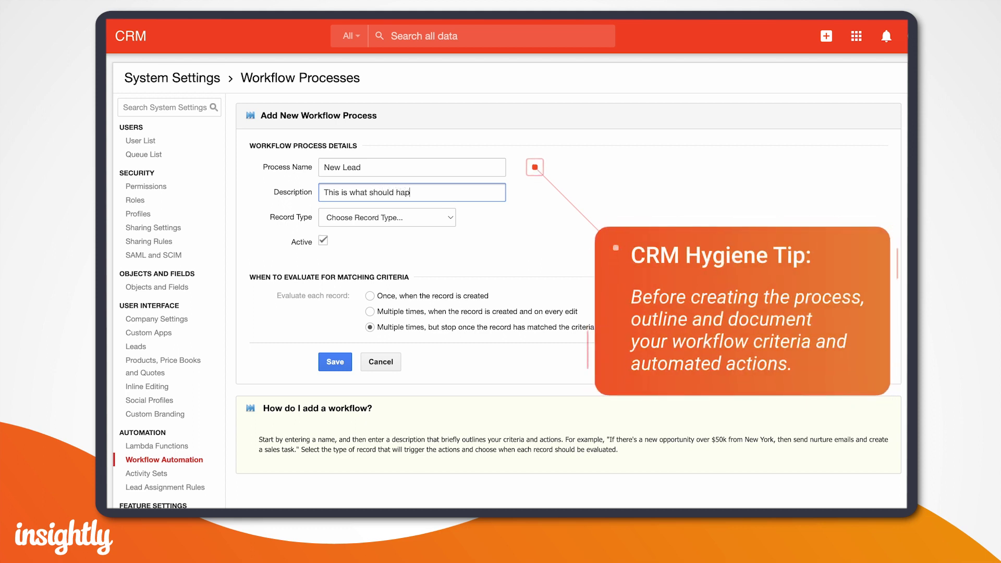
type("pen when a new Lead is created")
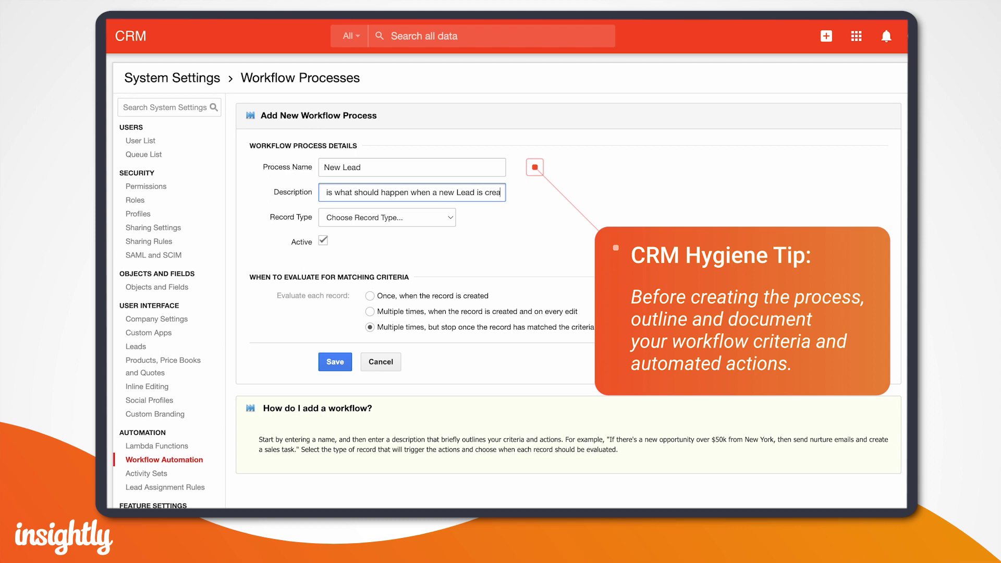
type(", yo!")
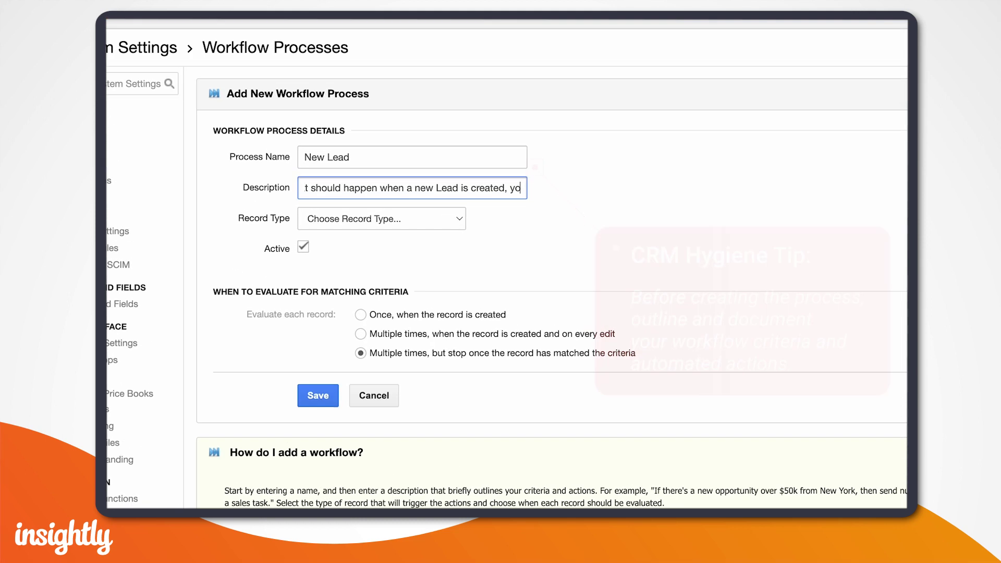
left_click(352, 234)
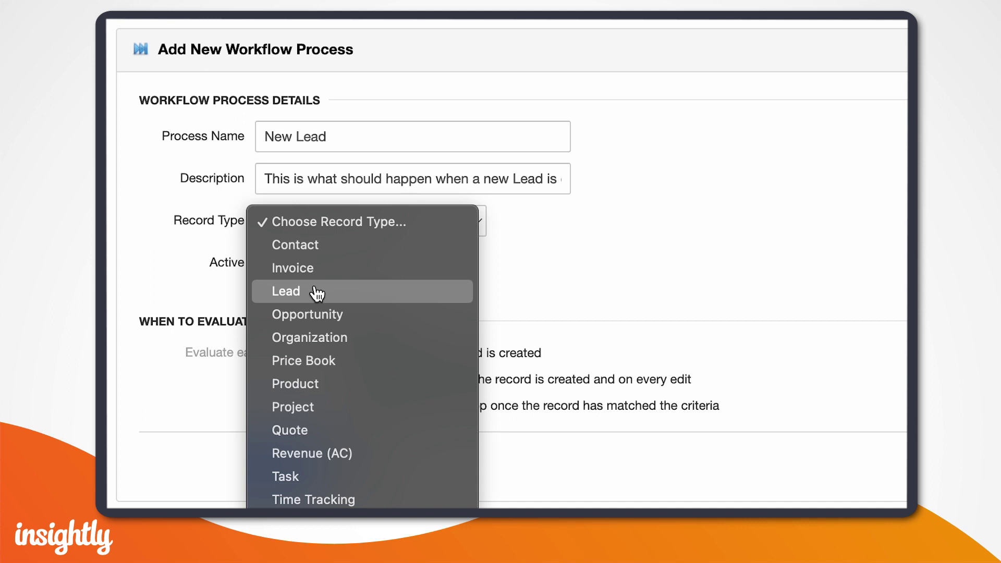
Save the workflow as an inactive Lead process that runs once when the record is created.
left_click(316, 292)
left_click(263, 261)
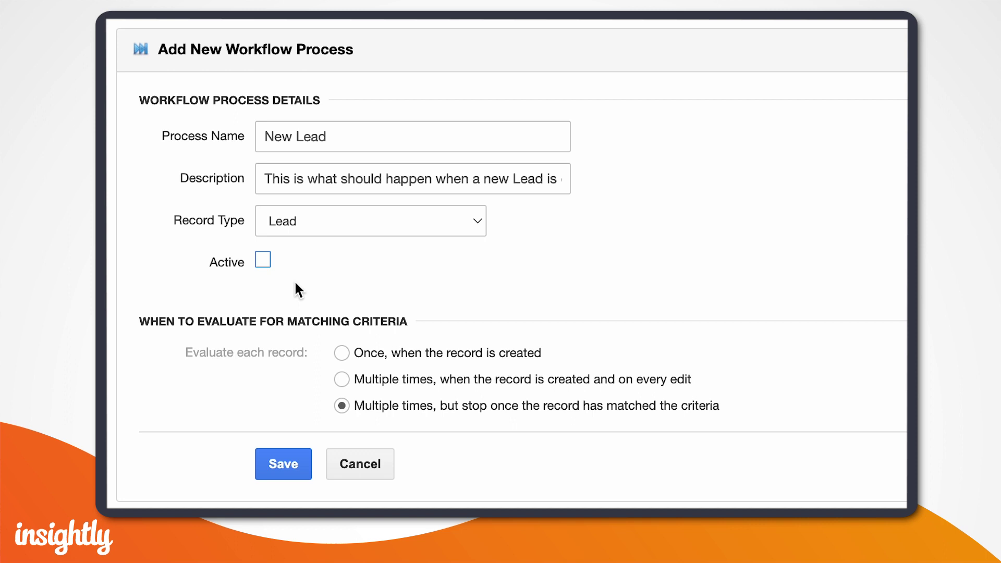
left_click(348, 354)
left_click(297, 464)
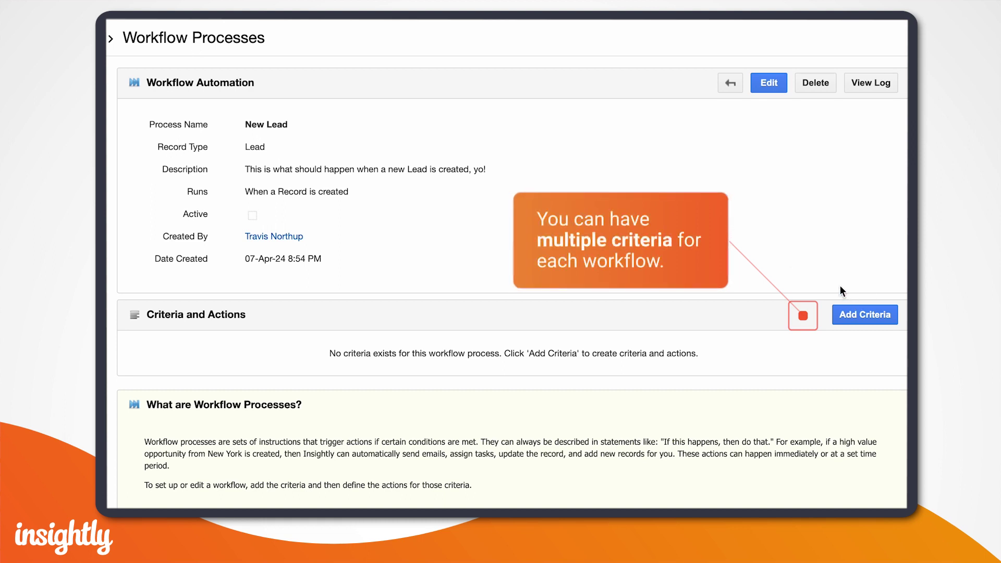
Add a 'New Lead - California' criteria with a State/Province equals CA filter.
left_click(860, 320)
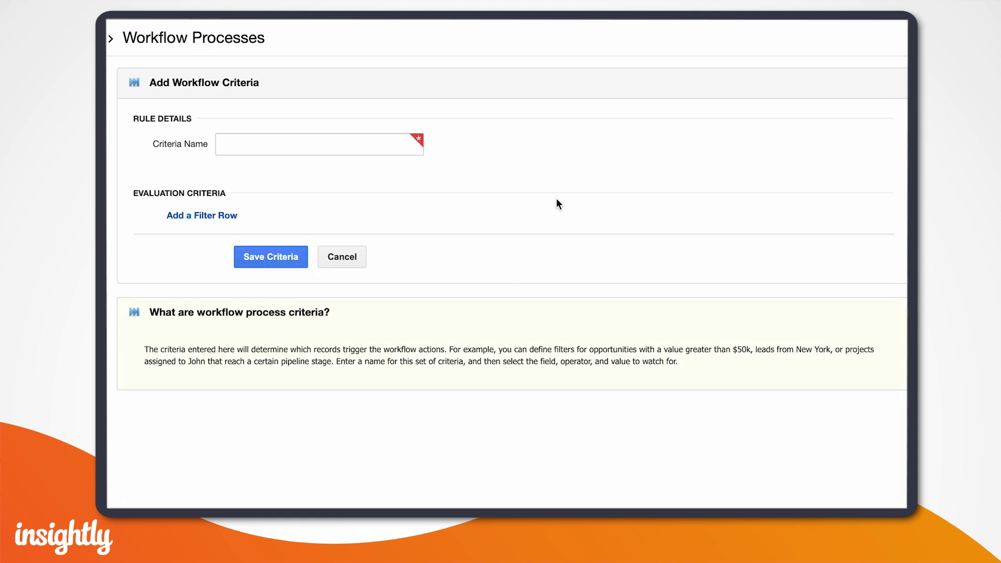
left_click(347, 150)
type("New Lead - California")
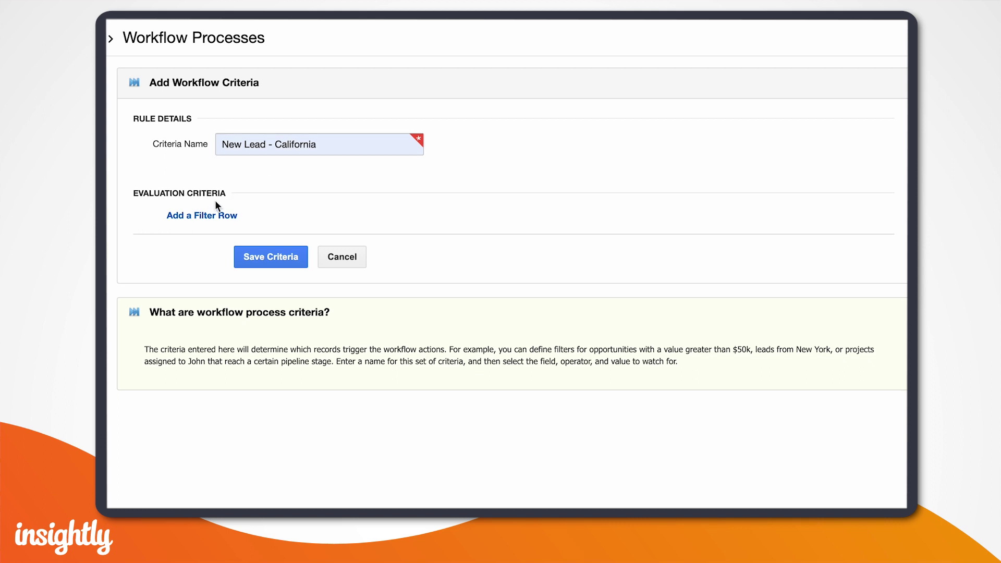
left_click(210, 214)
left_click(229, 246)
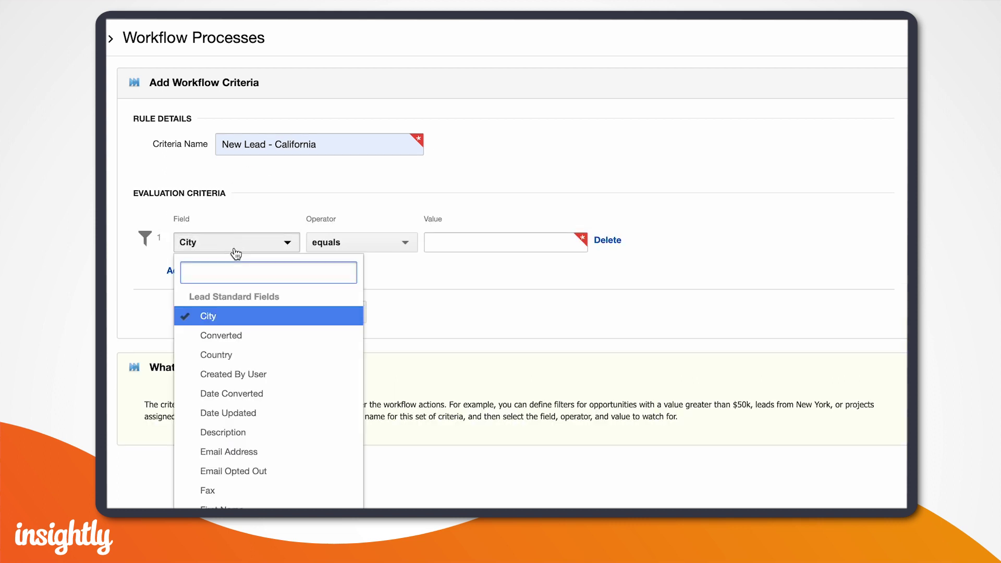
type("stat")
left_click(209, 315)
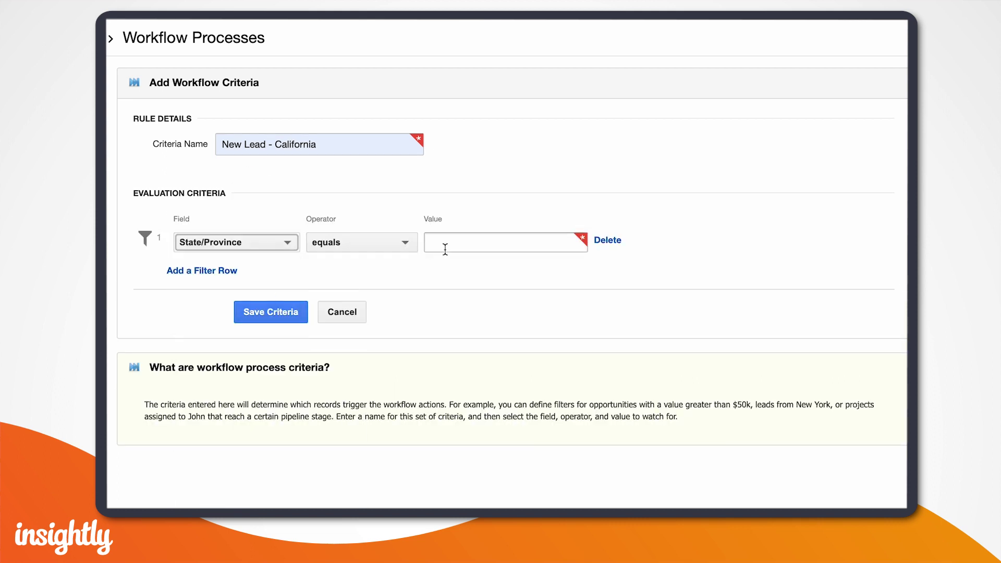
left_click(461, 240)
type("CA")
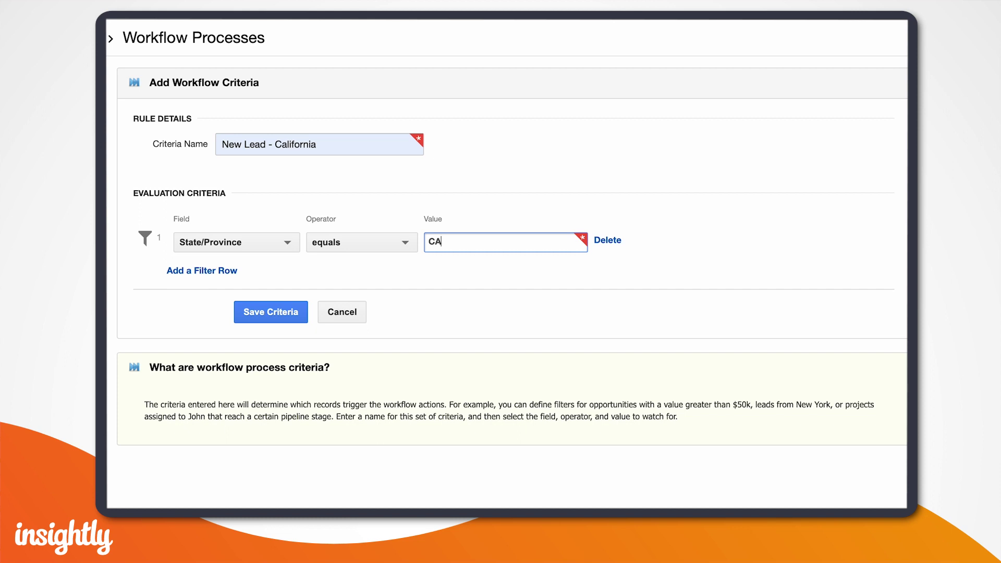
Add a second filter, Lead Status equals NotContacted, and save the criteria.
left_click(219, 271)
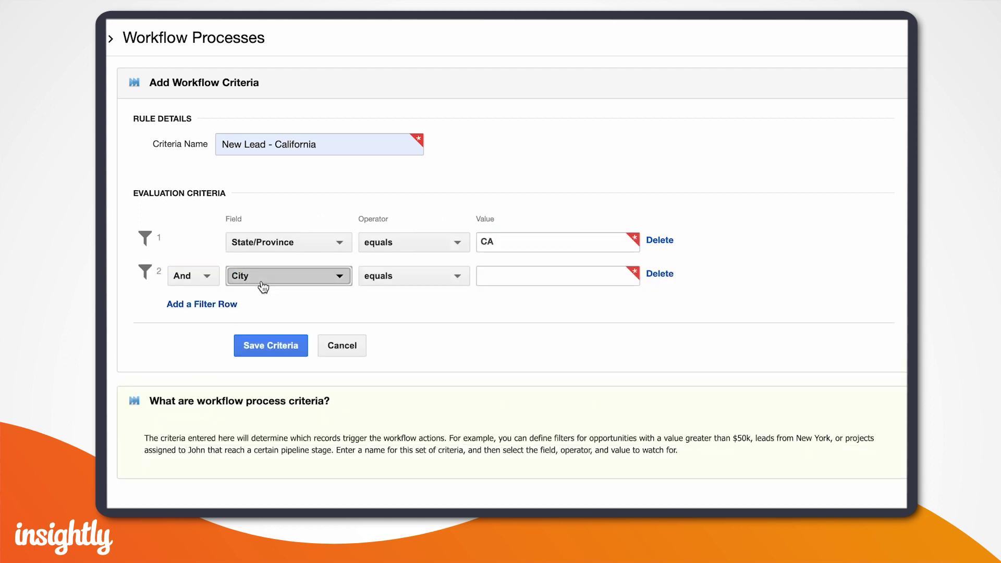
left_click(265, 282)
type("lead s")
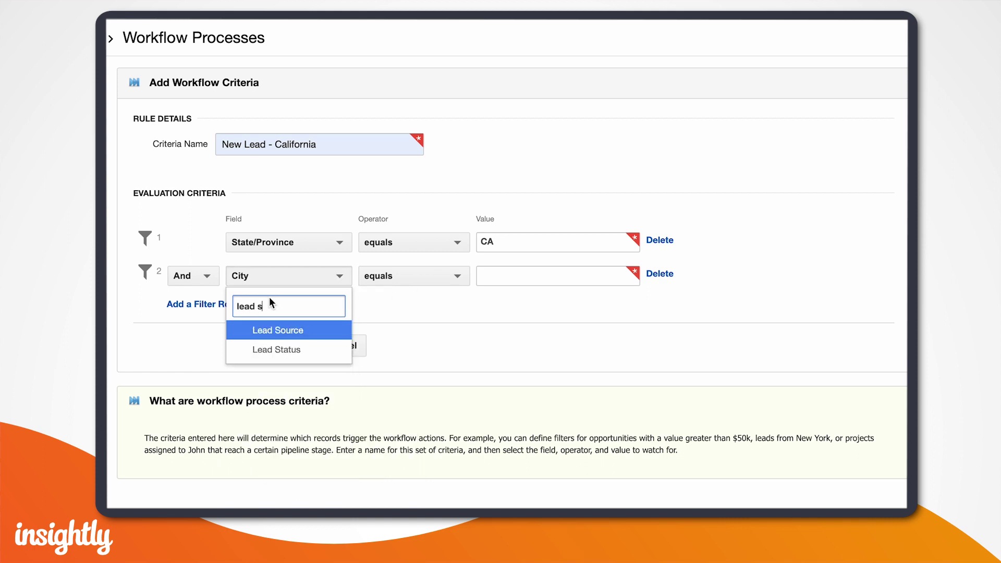
left_click(276, 348)
left_click(512, 276)
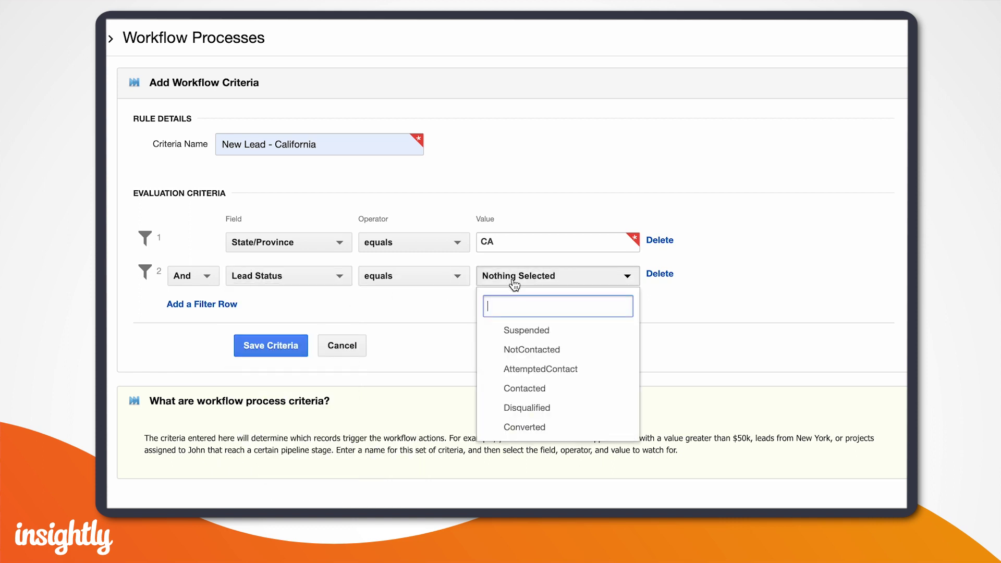
left_click(532, 350)
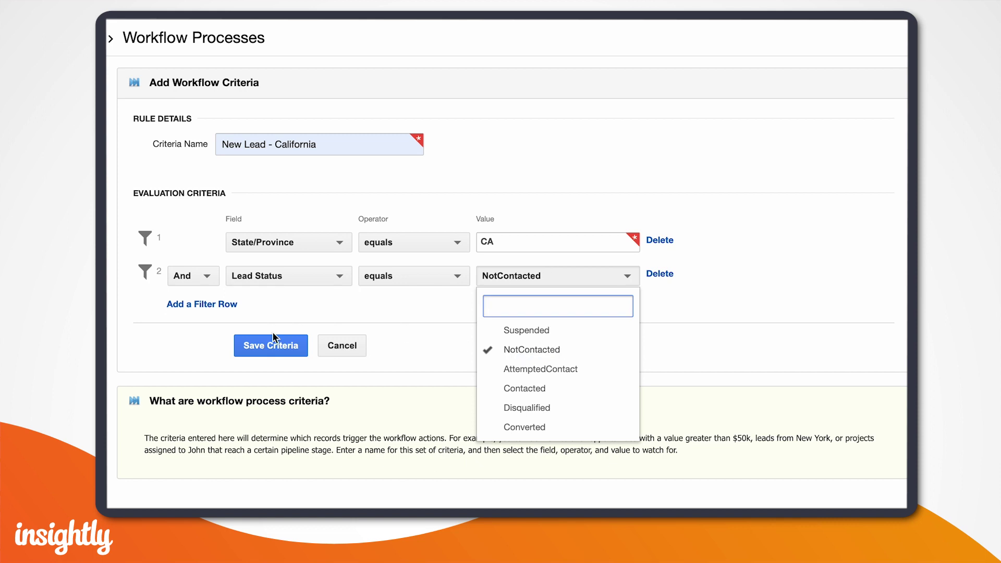
left_click(271, 346)
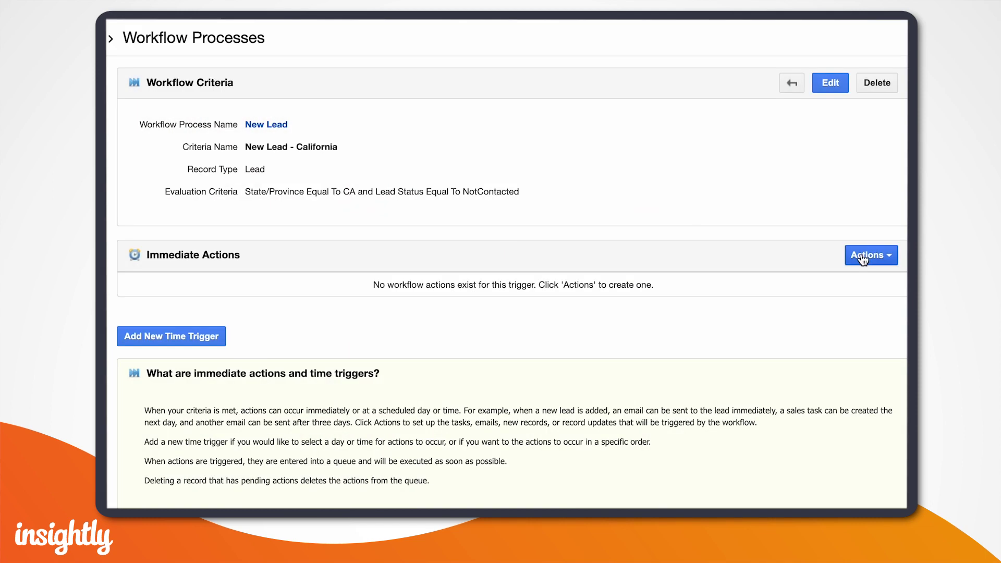
Show the available immediate action types for the New Lead - California criteria.
left_click(863, 257)
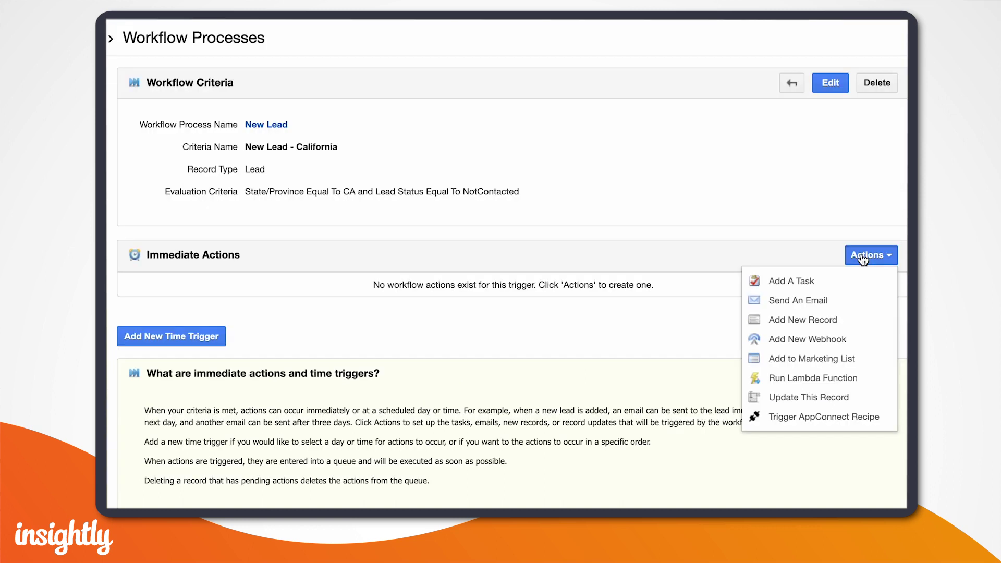
Add a New Lead - California email from the Responsible User to the lead's Email Address, using that template.
left_click(793, 299)
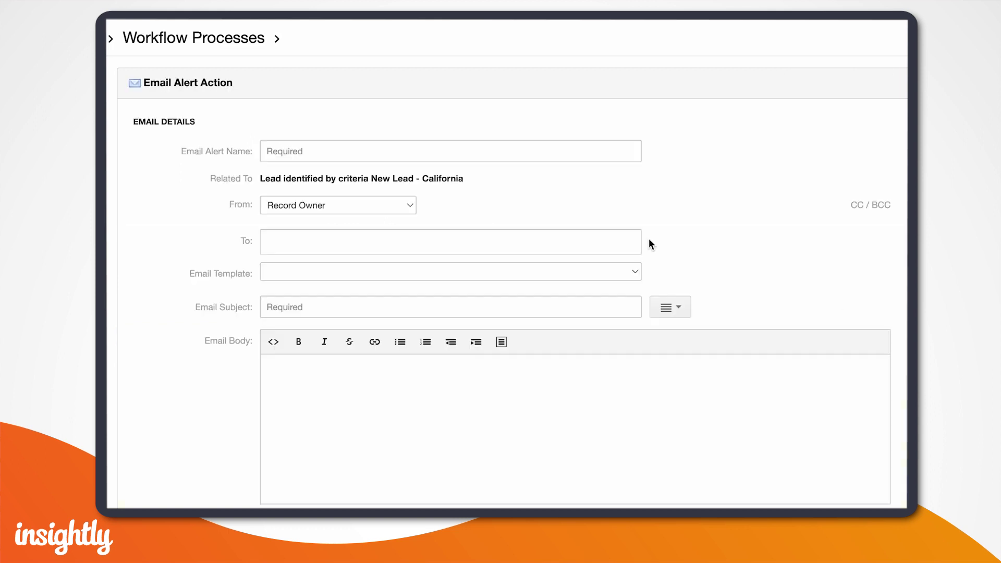
left_click(458, 157)
key("ctrl+v")
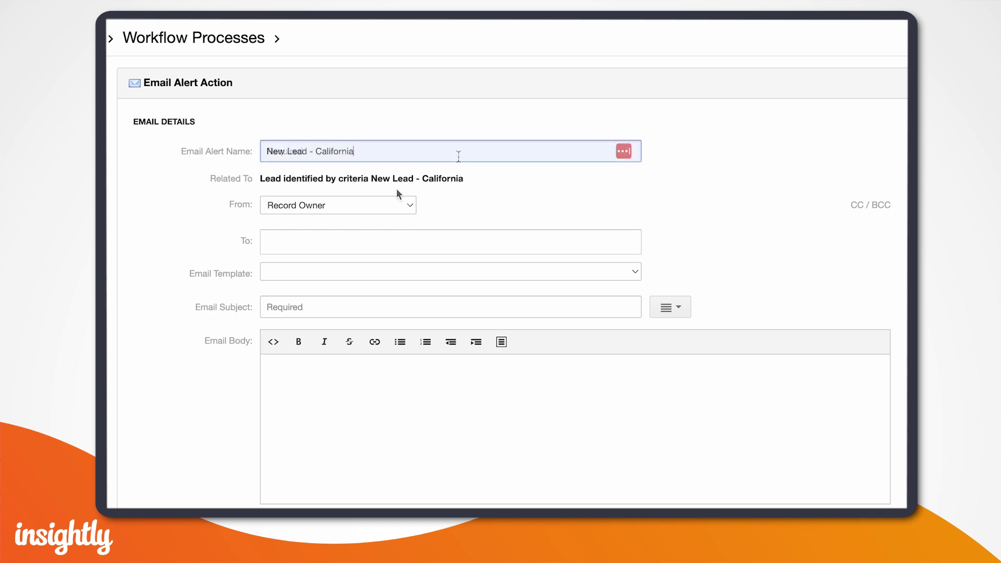
left_click(366, 205)
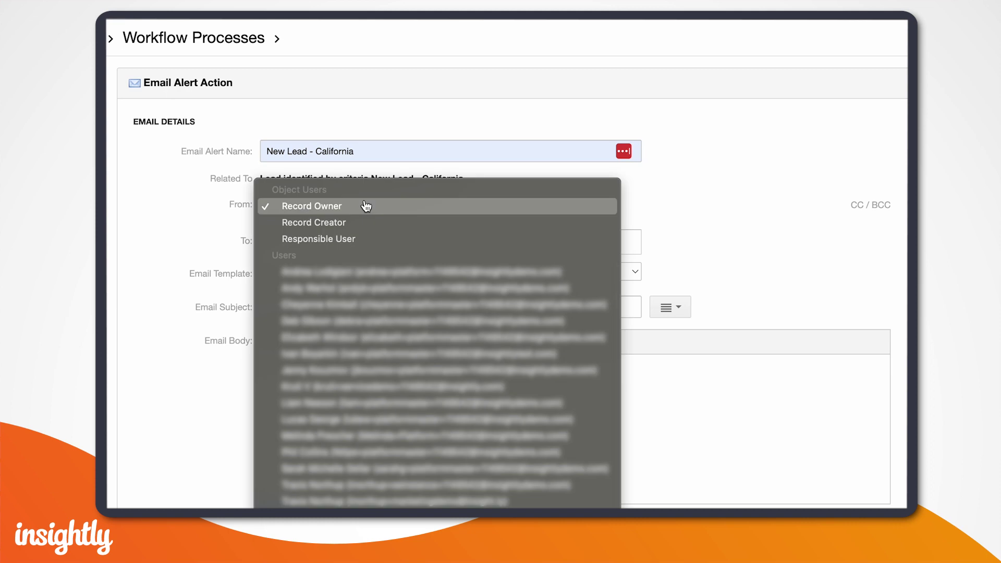
left_click(352, 239)
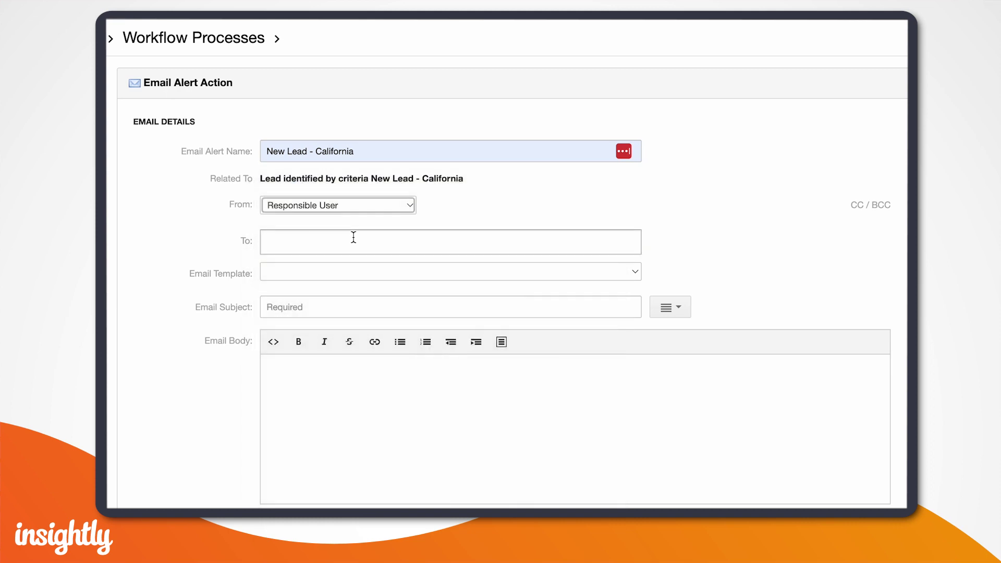
left_click(350, 242)
type("lead")
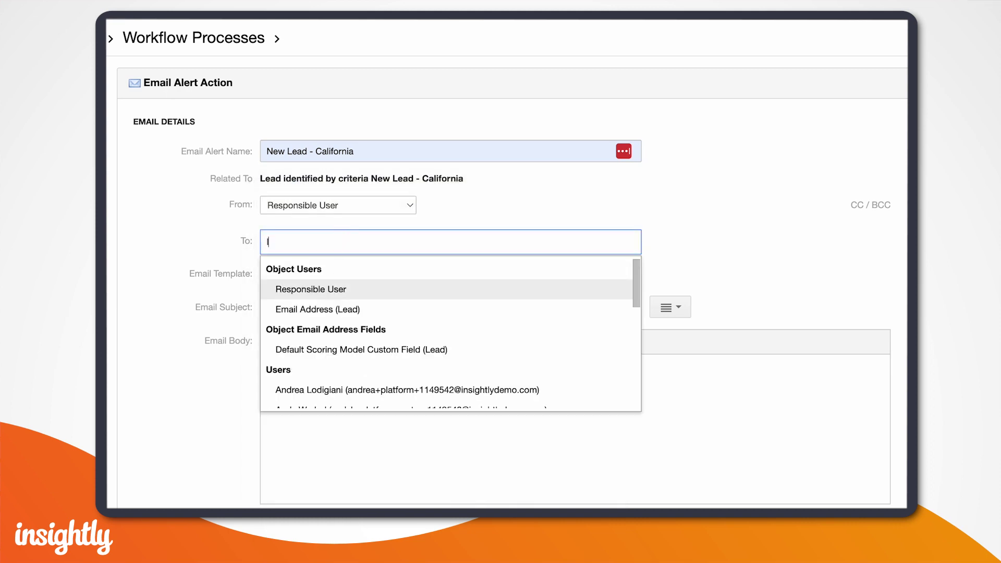
left_click(327, 288)
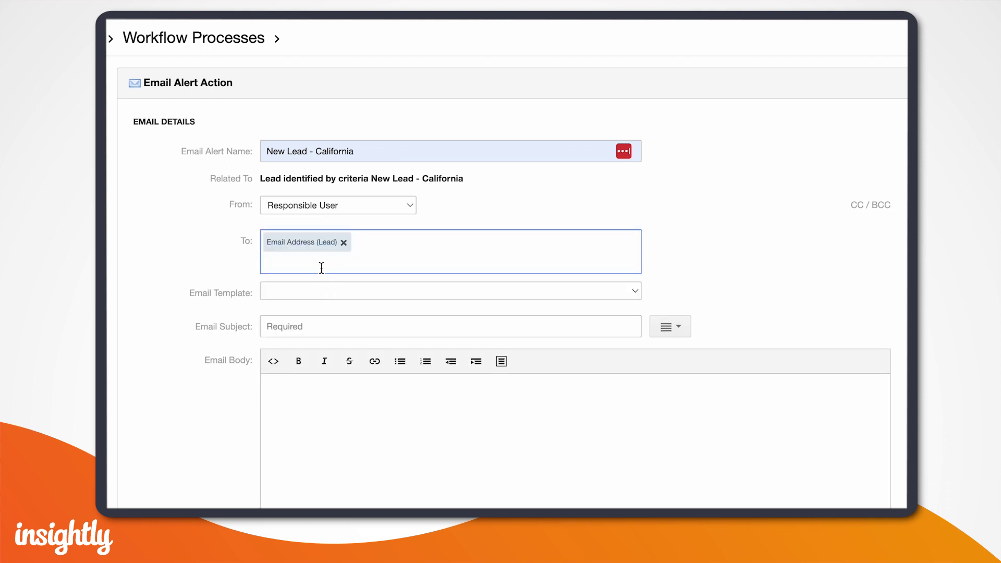
left_click(308, 302)
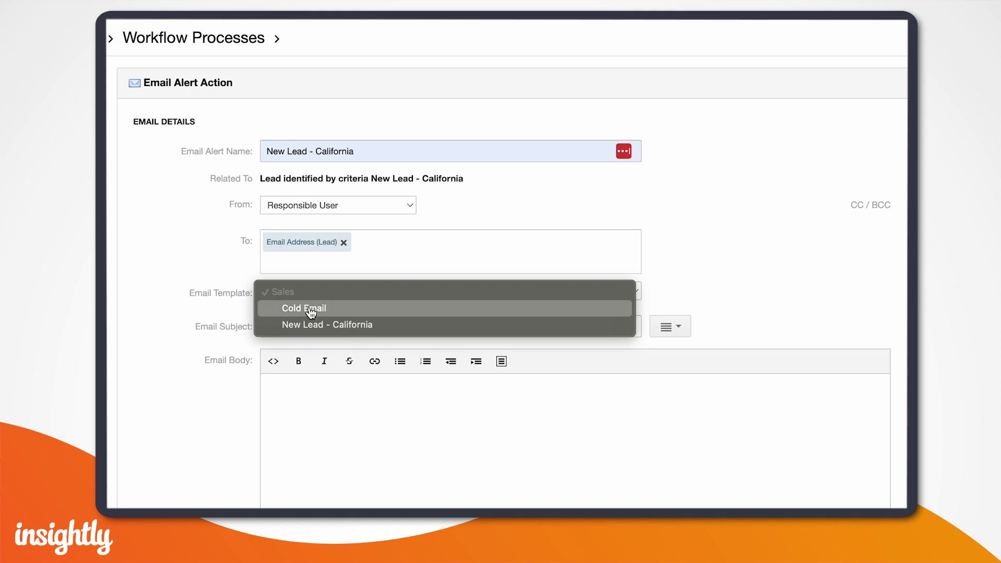
left_click(313, 325)
scroll(417, 361, "down", 2)
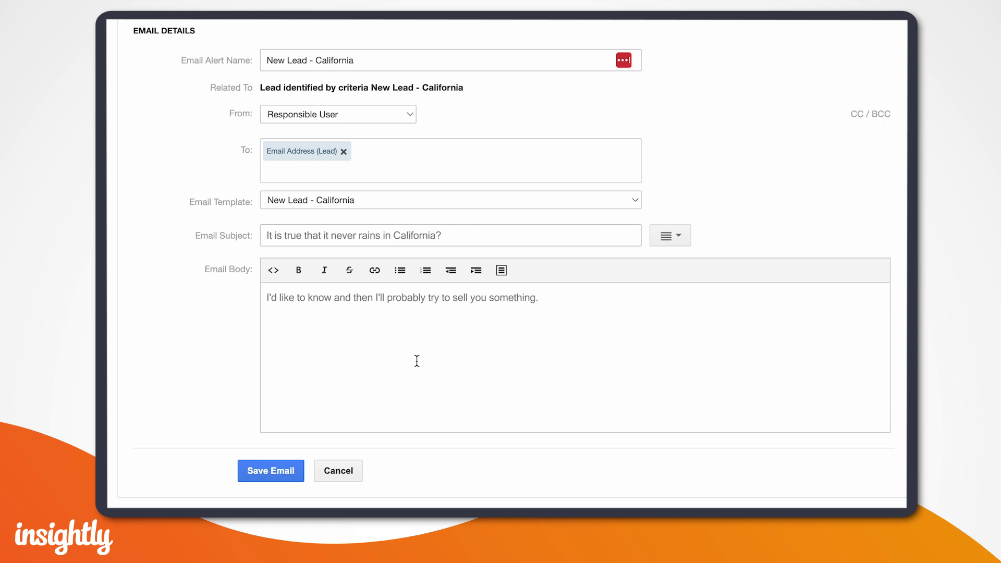
left_click(281, 472)
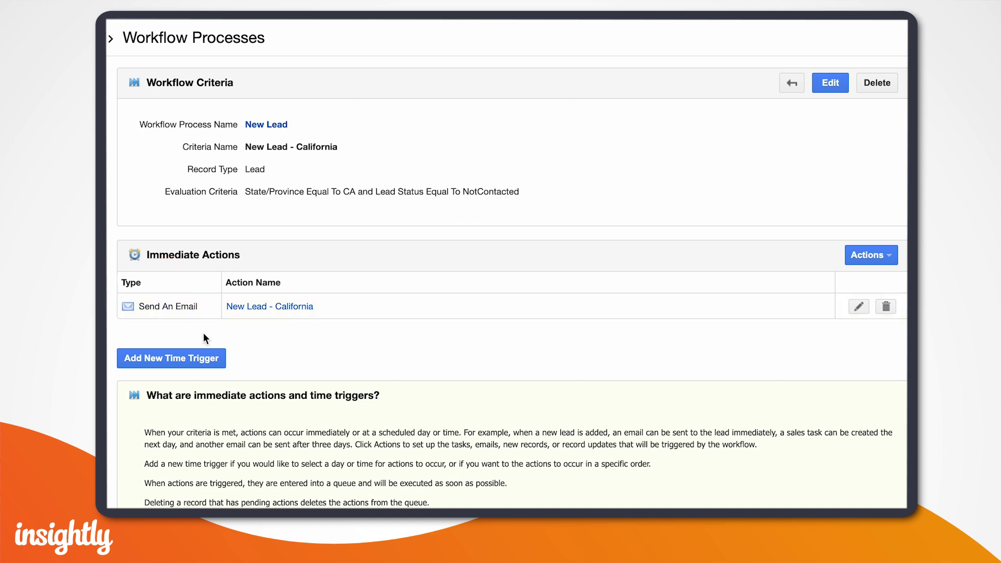
Add a time trigger set to 3 Days After Workflow Criteria Trigger Date.
left_click(200, 359)
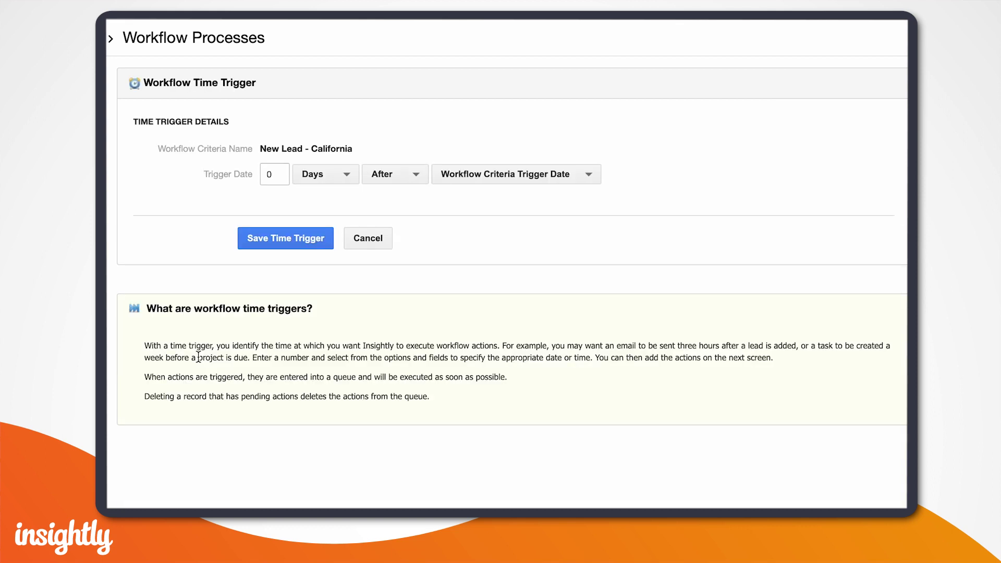
left_click(279, 174)
key("BackSpace")
left_click(305, 237)
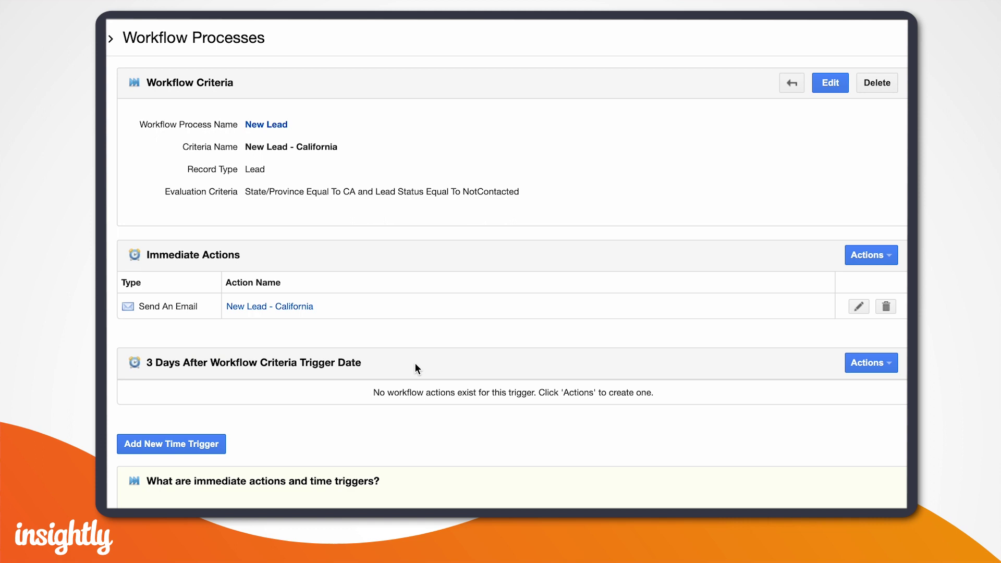
Under the 3-day trigger, add a Follow-up Call task for the User Responsible, category Follow Up.
left_click(870, 362)
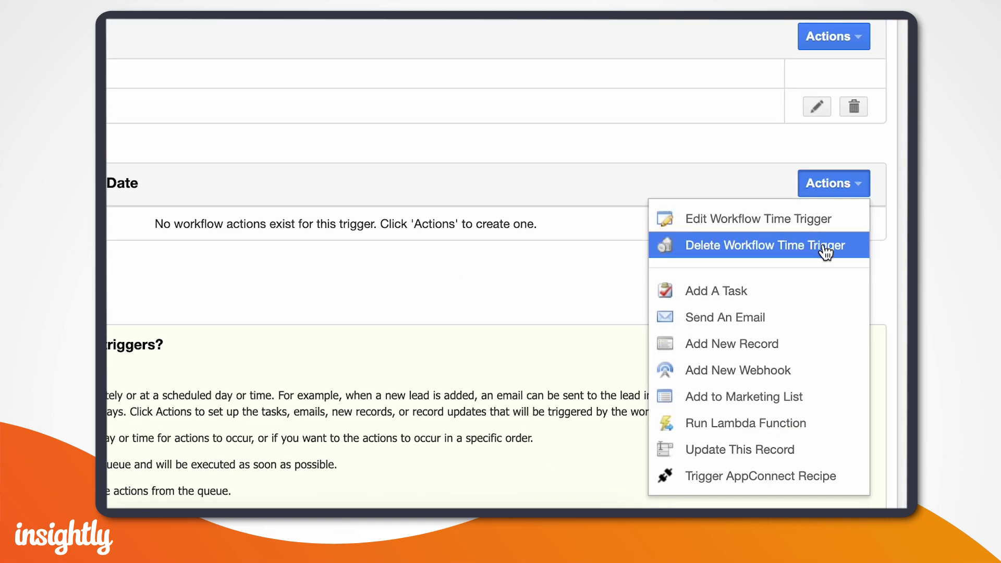
left_click(761, 295)
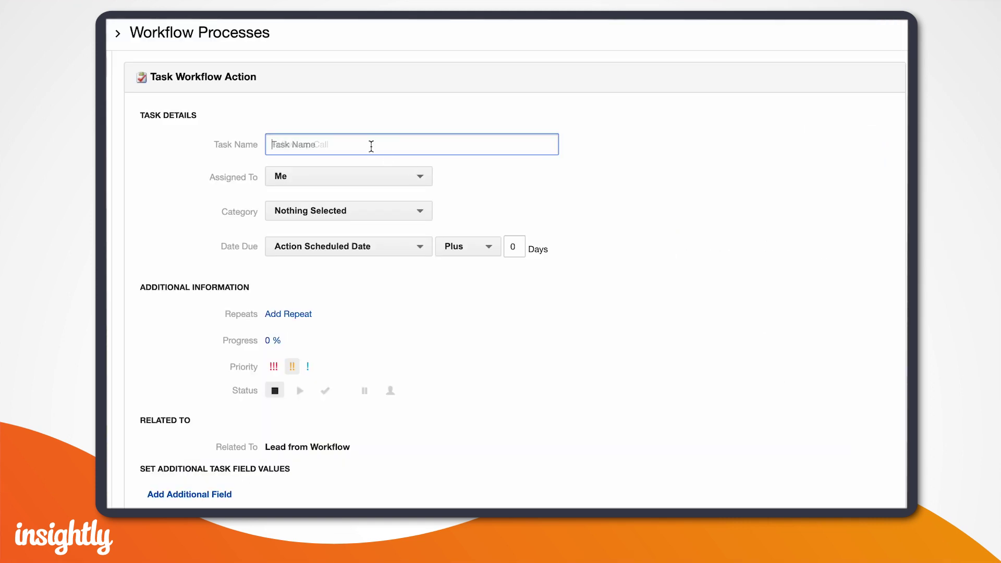
type("Follow-up Call")
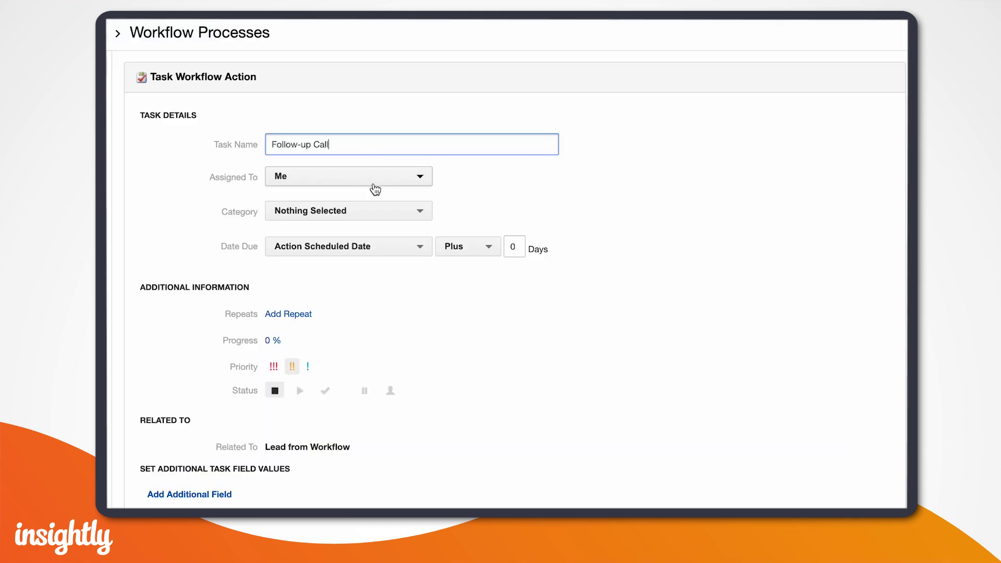
left_click(373, 180)
left_click(402, 237)
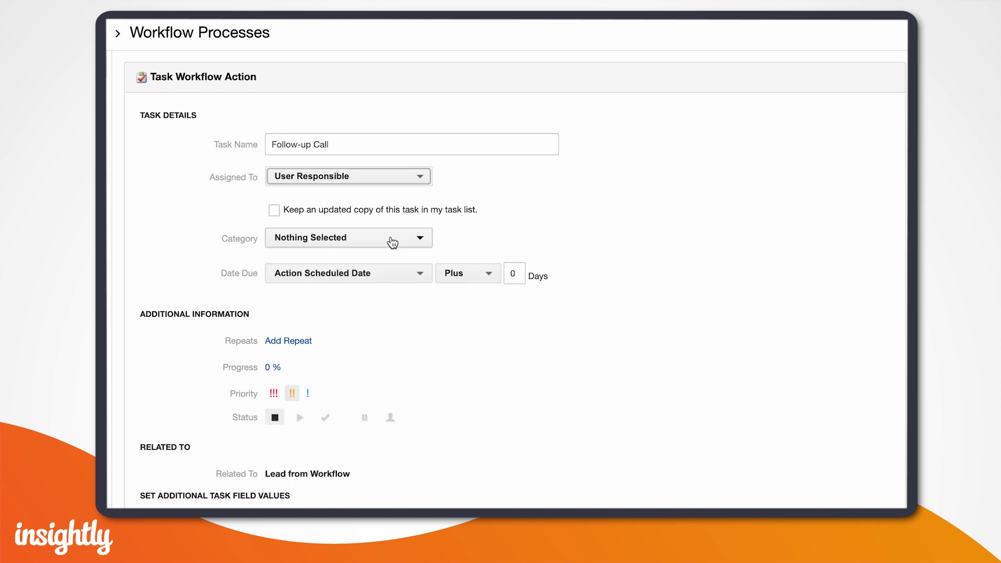
left_click(392, 242)
left_click(353, 298)
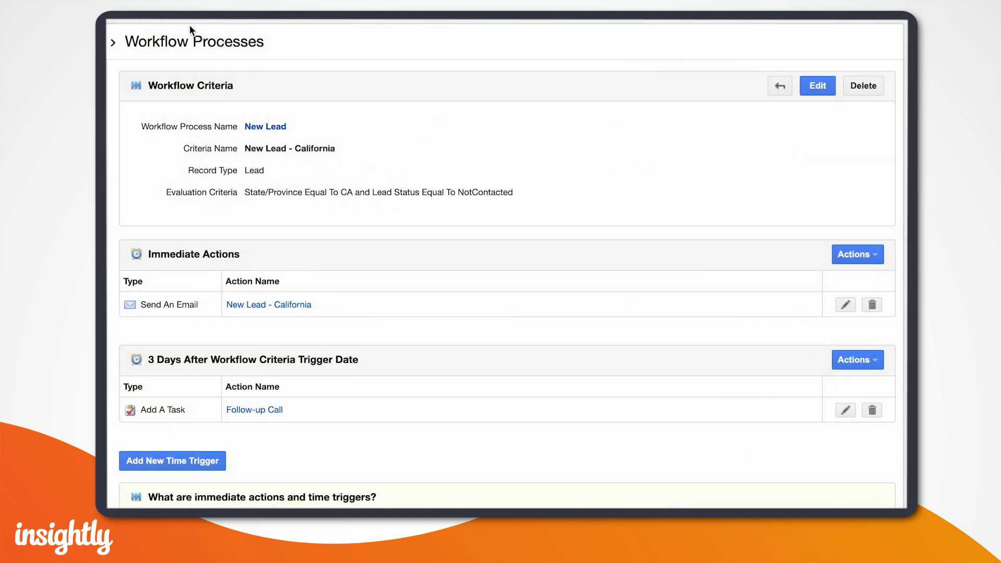
Reopen the New Lead workflow process, tick Active and save it.
left_click(198, 42)
left_click(143, 406)
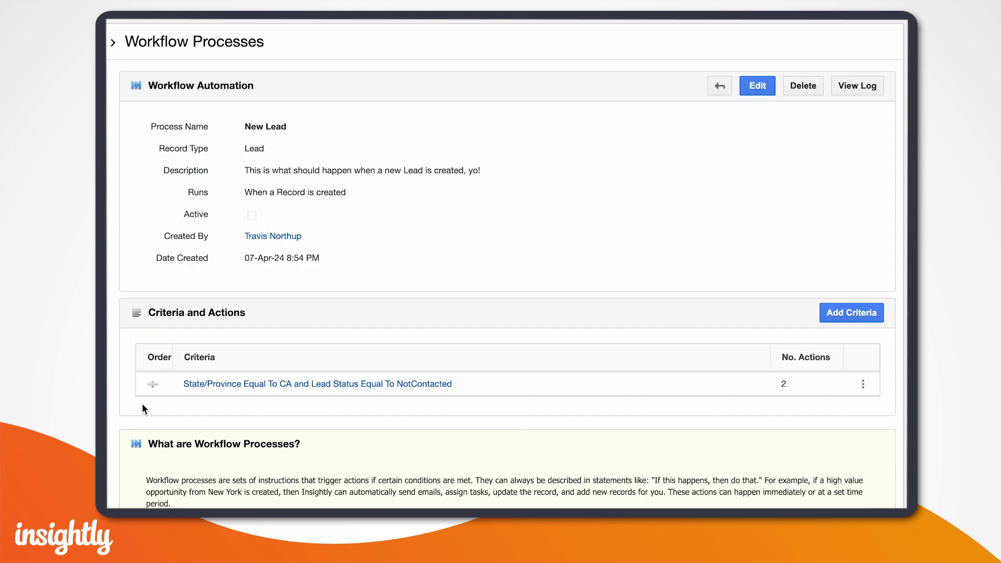
left_click(757, 86)
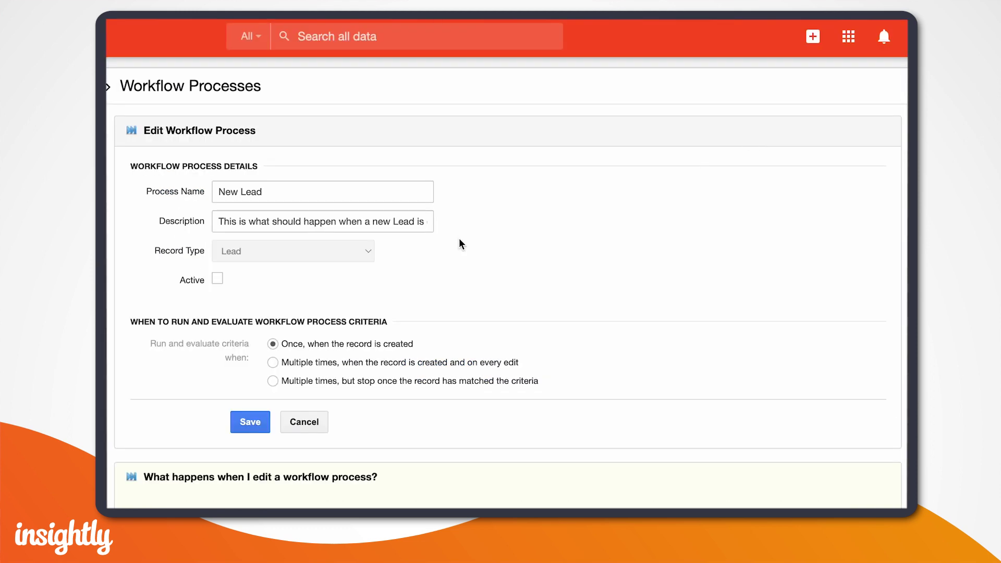
left_click(218, 278)
left_click(250, 422)
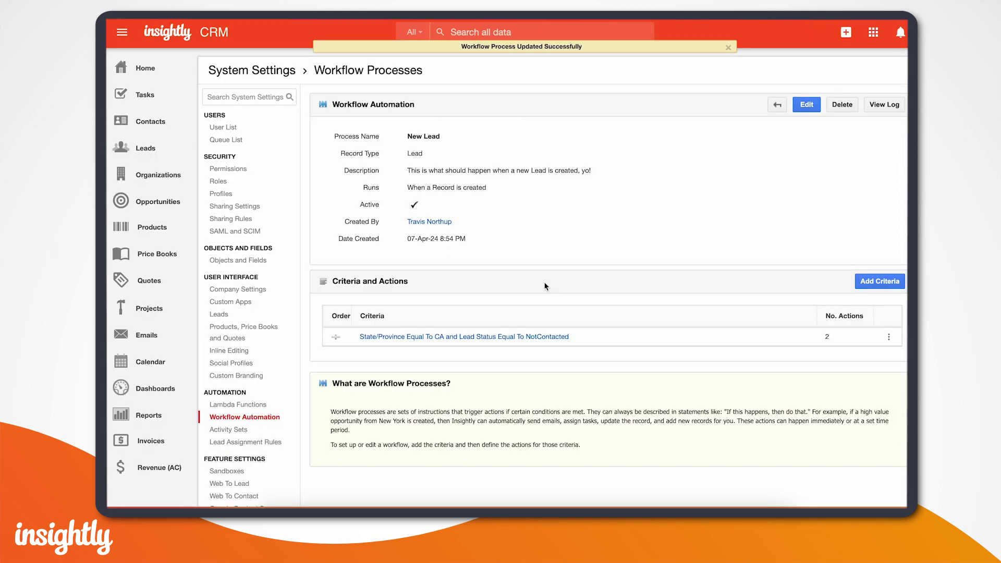
Create and save a test lead with status OPEN - Not Contacted and State CA.
left_click(161, 153)
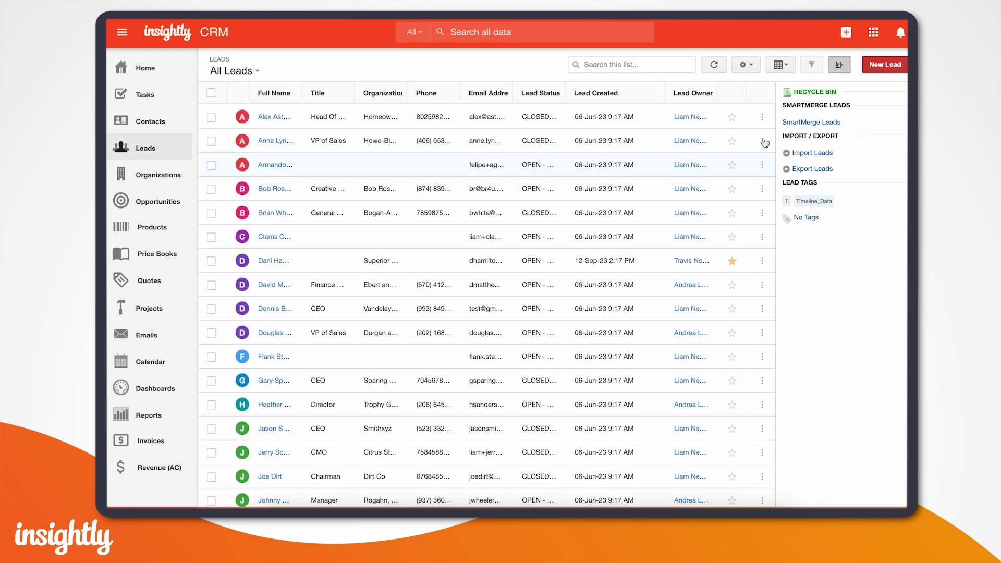
left_click(885, 64)
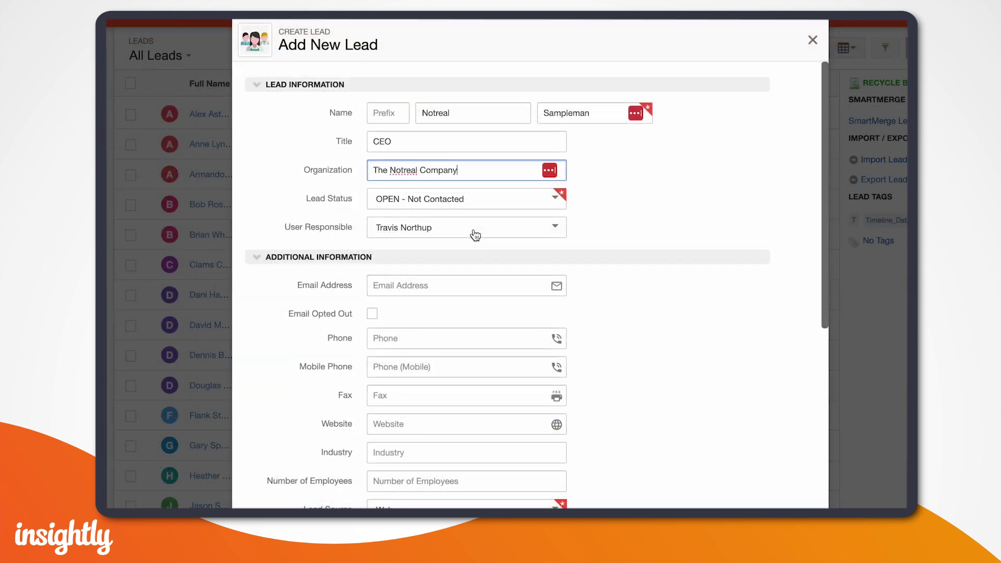
scroll(476, 266, "down", 3)
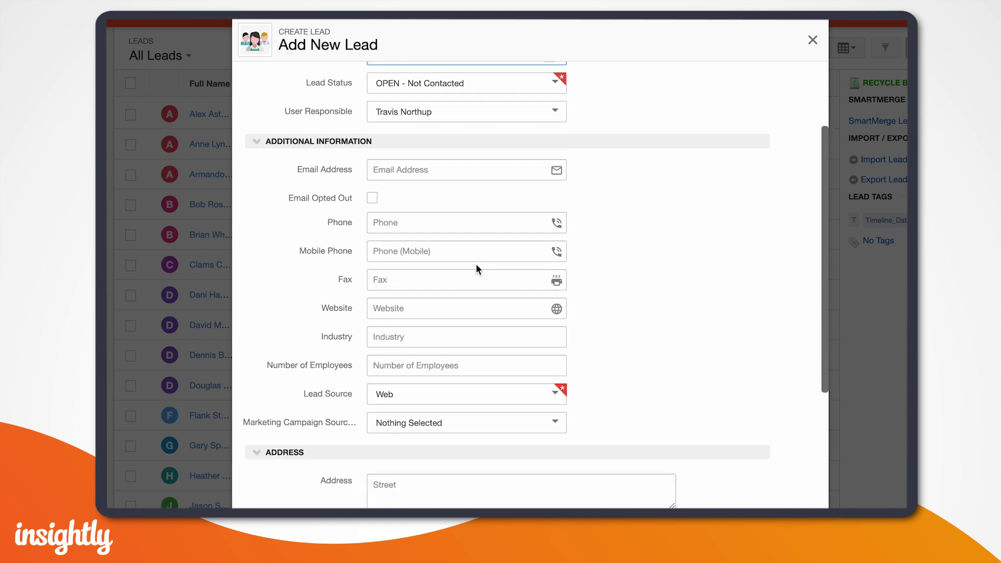
scroll(476, 269, "down", 5)
left_click(545, 249)
type("CA")
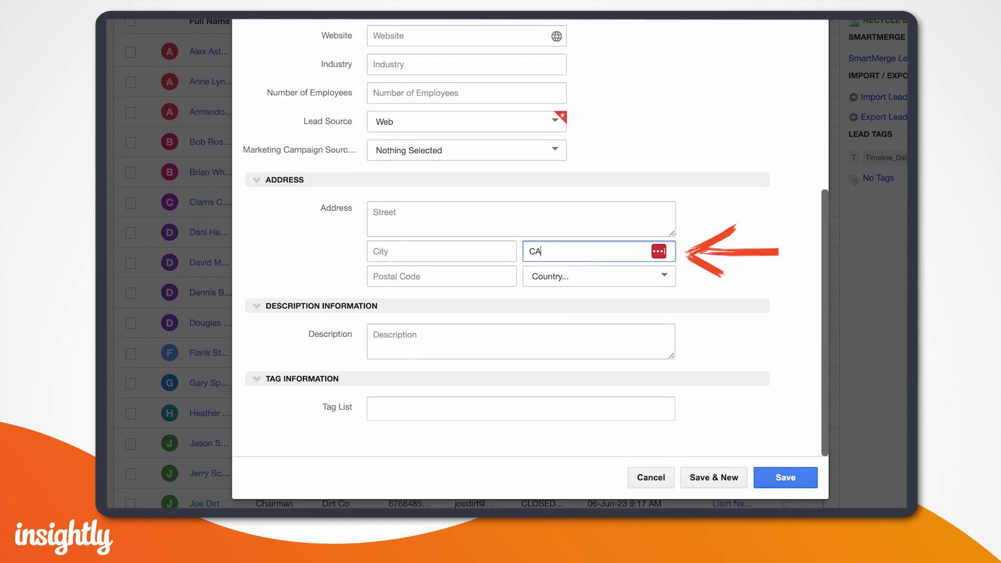
left_click(777, 477)
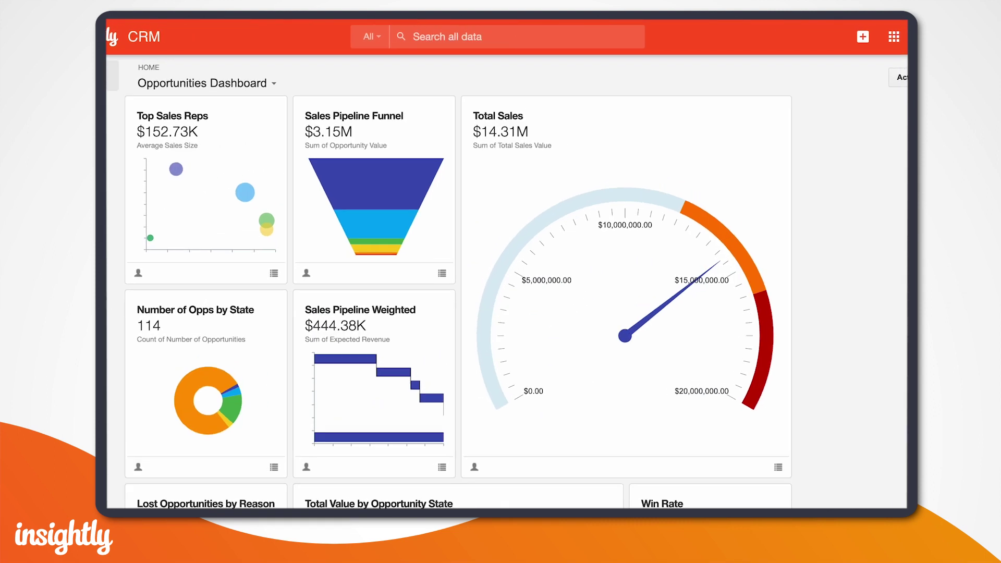
Open the Workflow Queue via System Settings to see the test lead's Follow-up Call scheduled for 10-Apr-24.
left_click(882, 46)
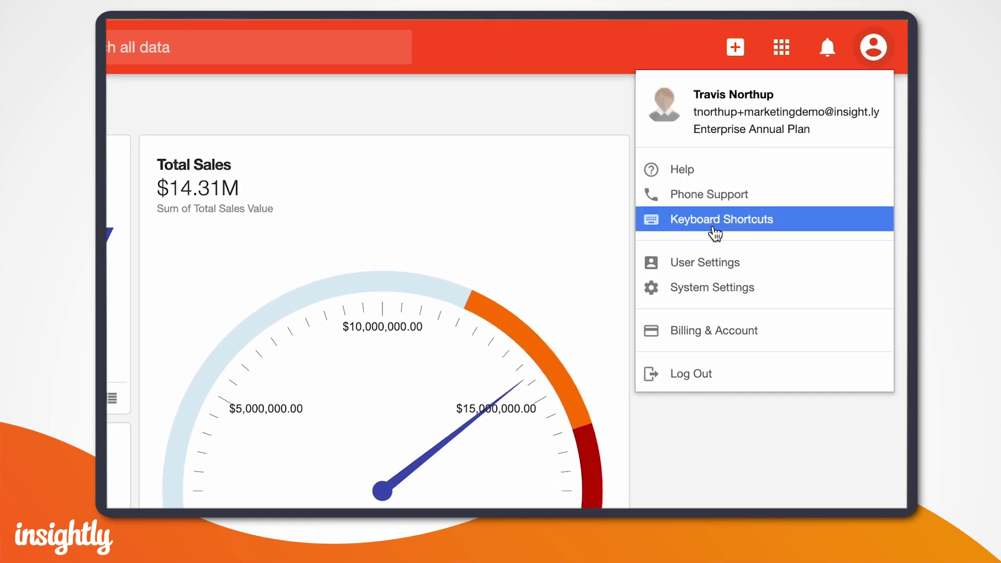
left_click(709, 285)
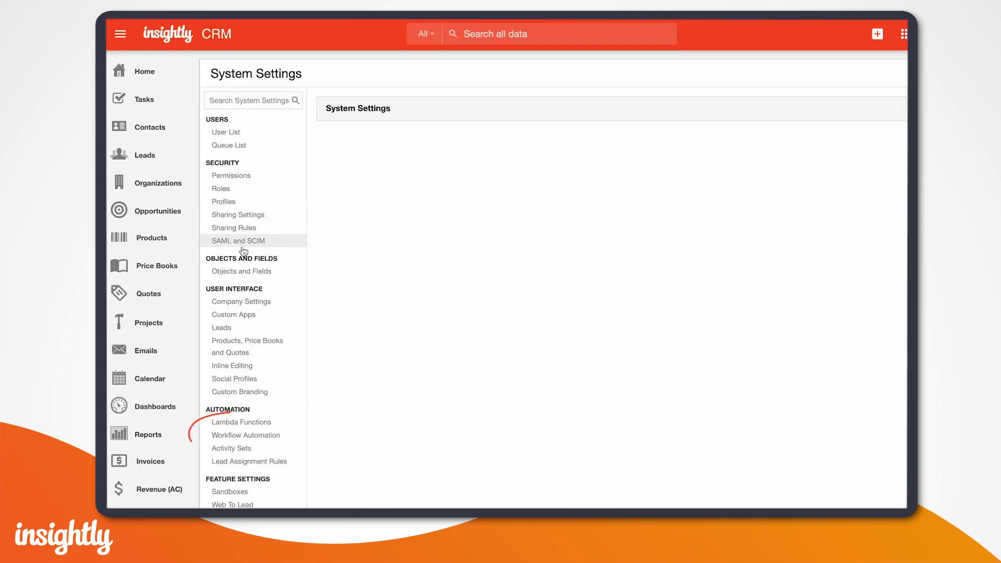
left_click(236, 437)
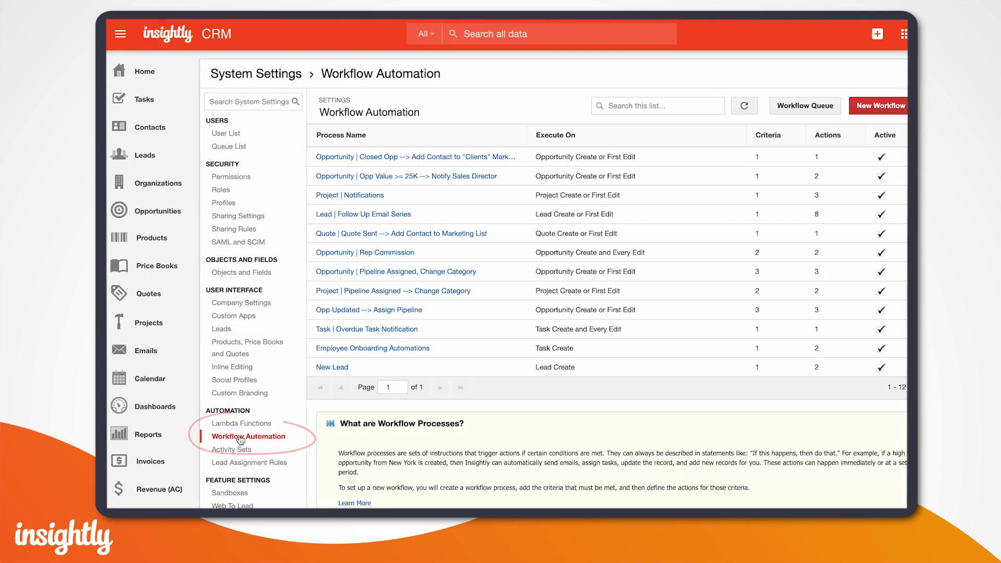
left_click(821, 105)
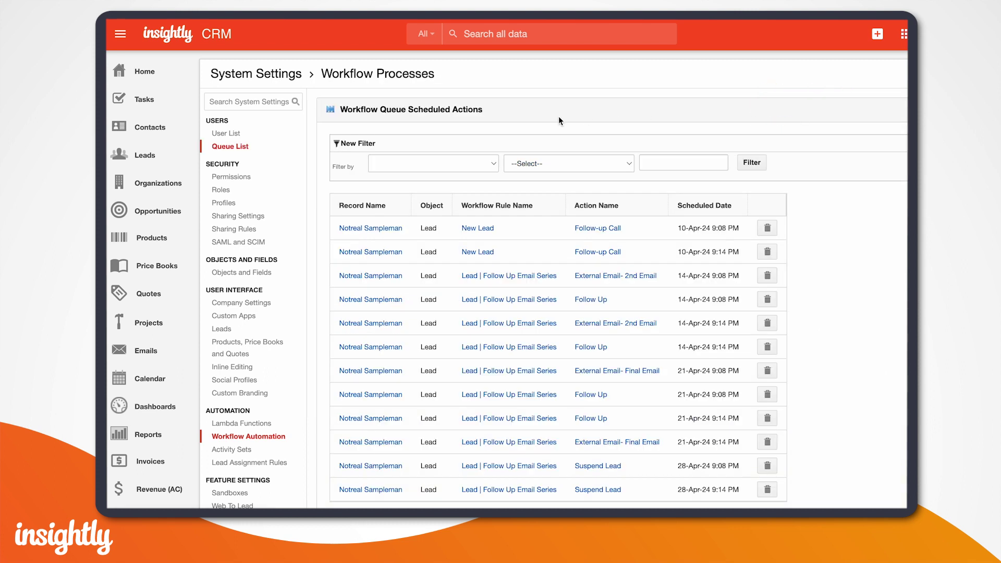
scroll(542, 118, "down", 1)
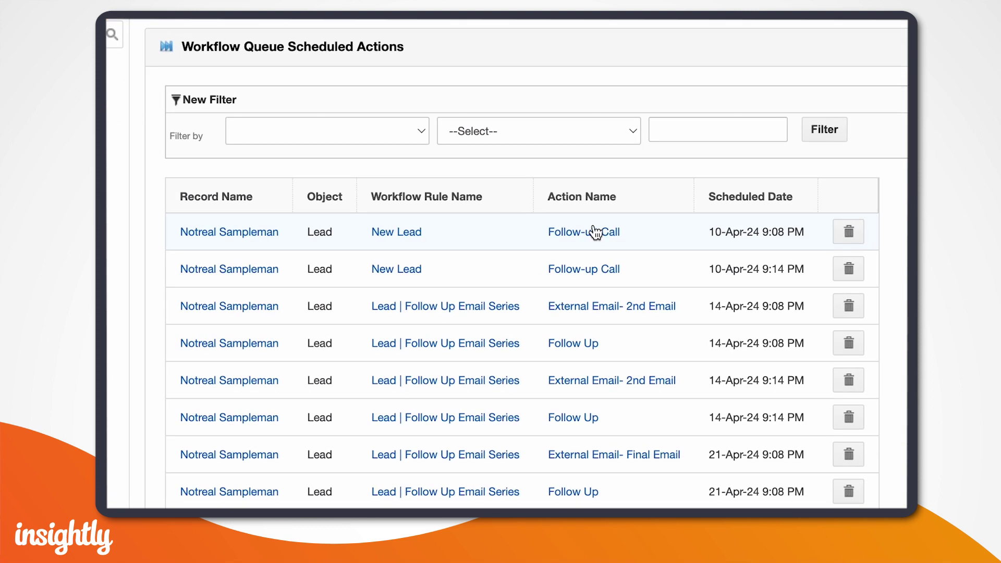